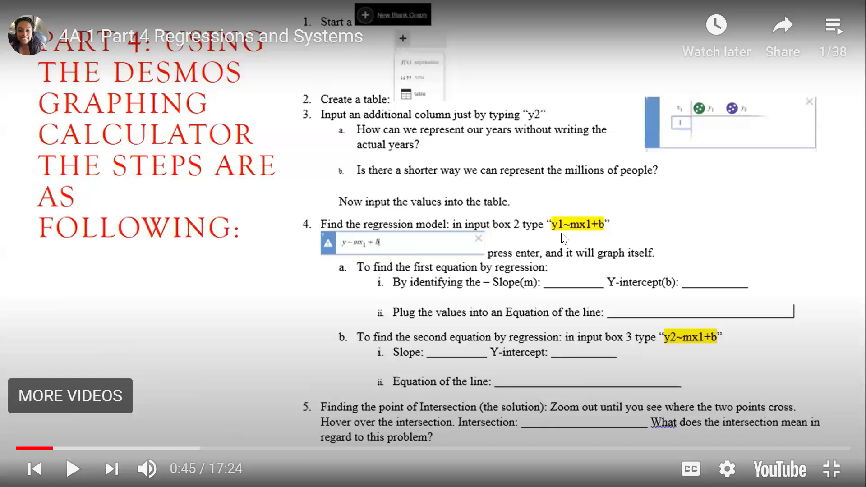
Switch from the course video to the Desmos graphing calculator and insert a table with an additional y2 column.
{"action": "left_click", "coordinate": [842, 467]}
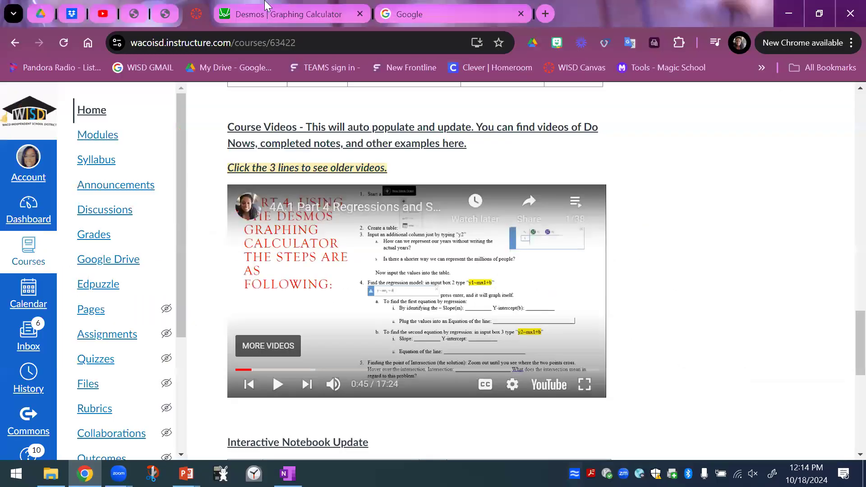
{"action": "left_click", "coordinate": [266, 6]}
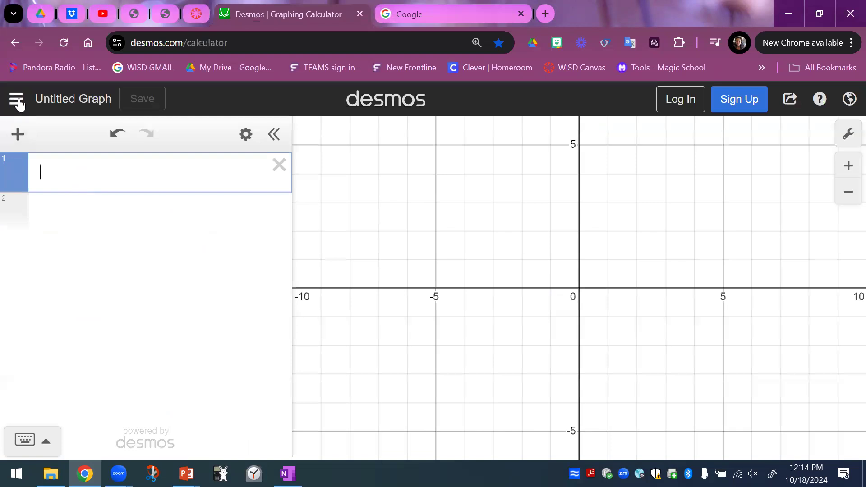
{"action": "left_click", "coordinate": [19, 134]}
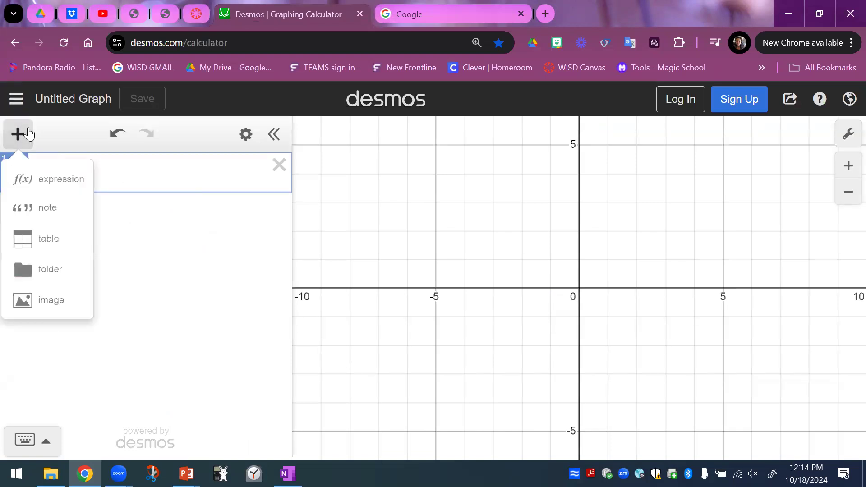
{"action": "left_click", "coordinate": [47, 238]}
{"action": "left_click", "coordinate": [159, 176]}
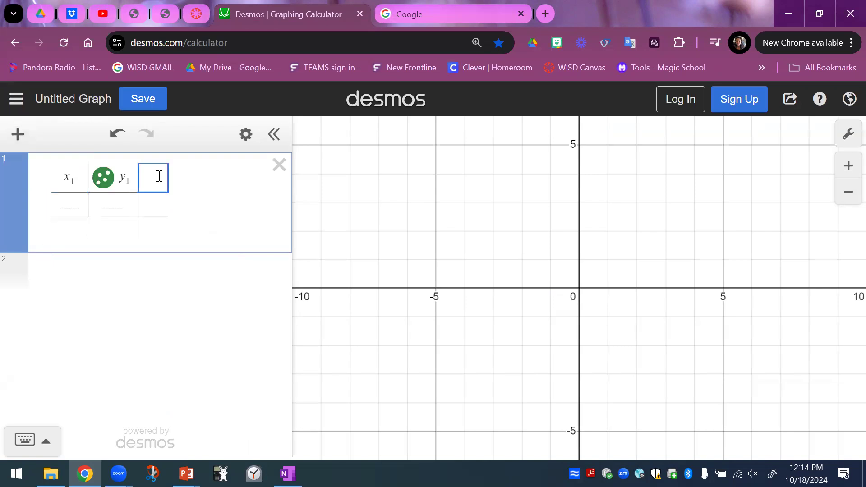
{"action": "type", "text": "y2"}
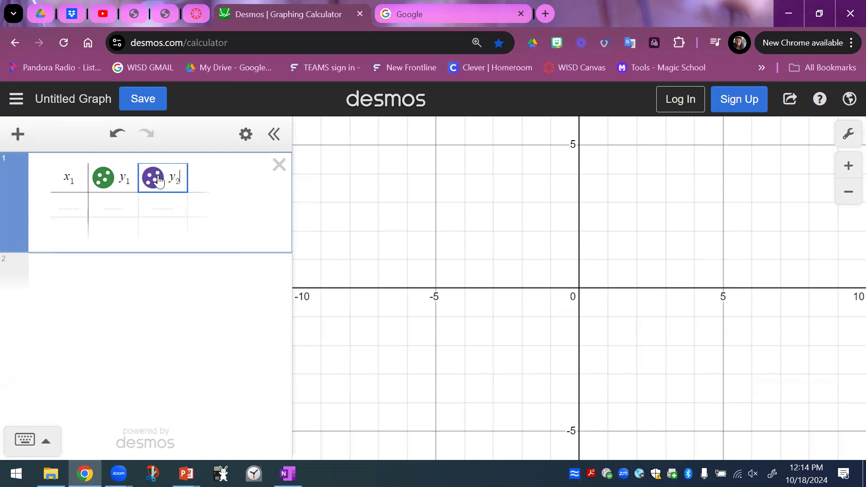
Fill the table's x1 column with the years 1950 to 2000 in ten-year increments.
{"action": "left_click", "coordinate": [66, 205]}
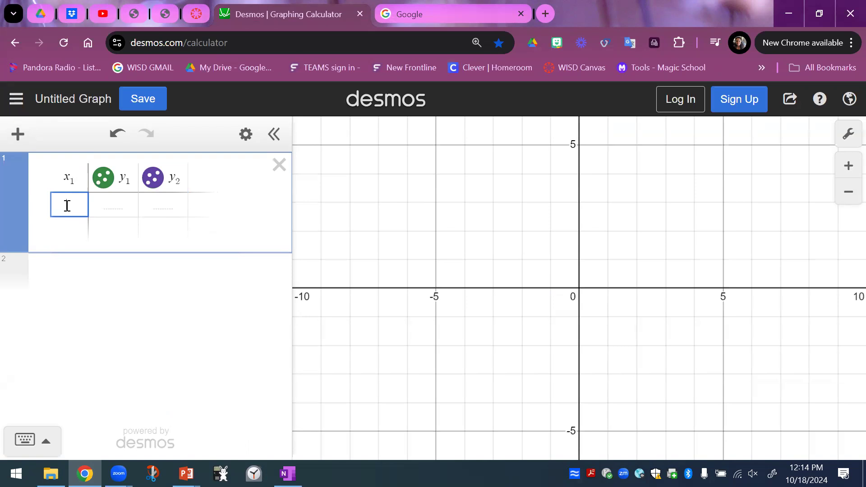
{"action": "type", "text": "1950"}
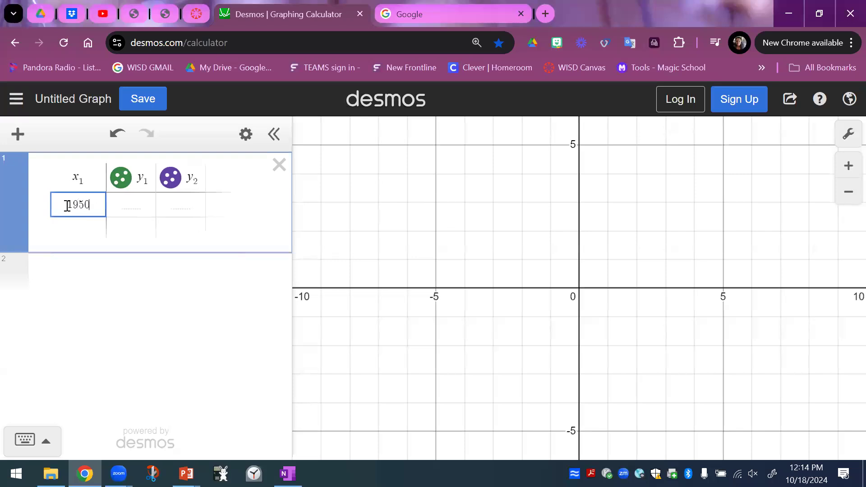
{"action": "key", "text": "Return"}
{"action": "type", "text": "19"}
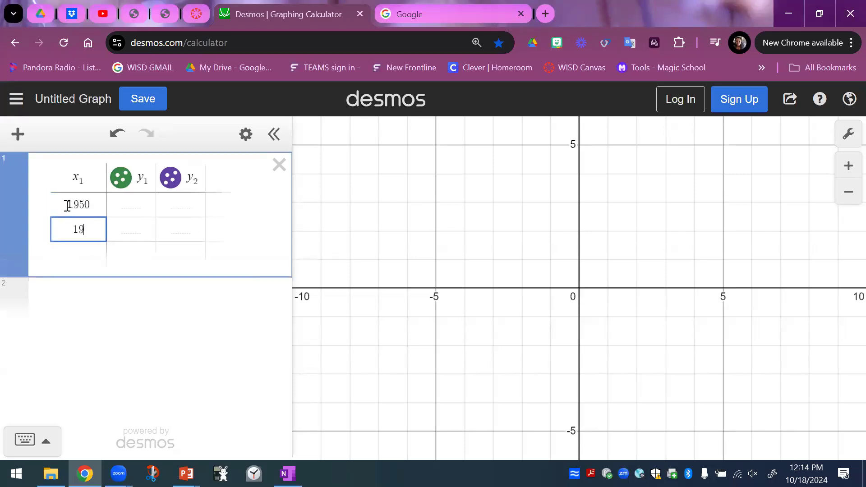
{"action": "type", "text": "60"}
{"action": "key", "text": "Return"}
{"action": "key", "text": "Return"}
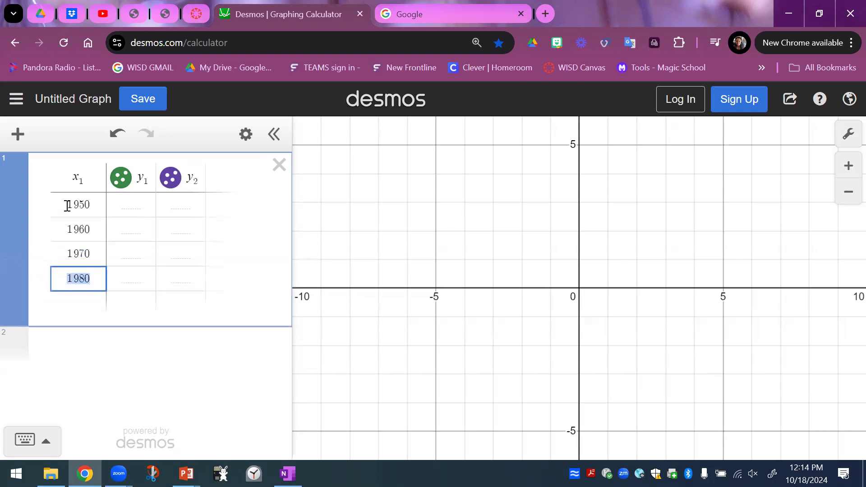
{"action": "key", "text": "Return"}
{"action": "key", "text": "Return"}
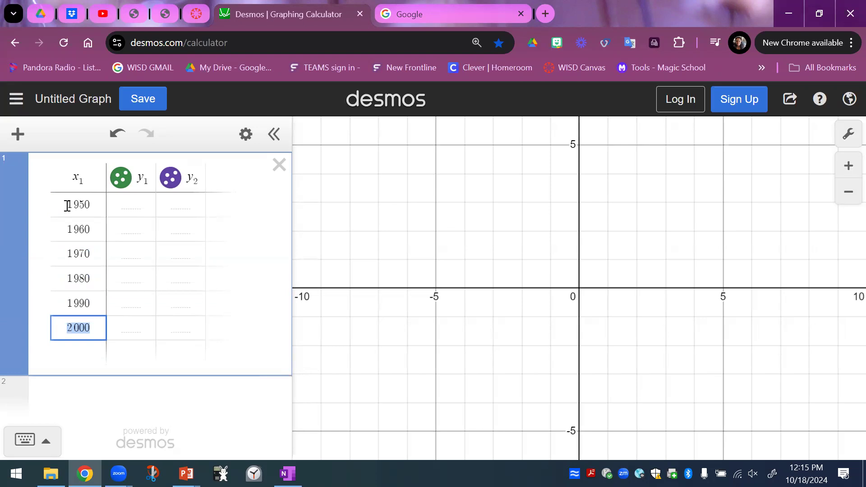
Enter the y1 values 12.9, 14.8 and 16.2 for 1950, 1960 and 1970.
{"action": "left_click", "coordinate": [134, 208]}
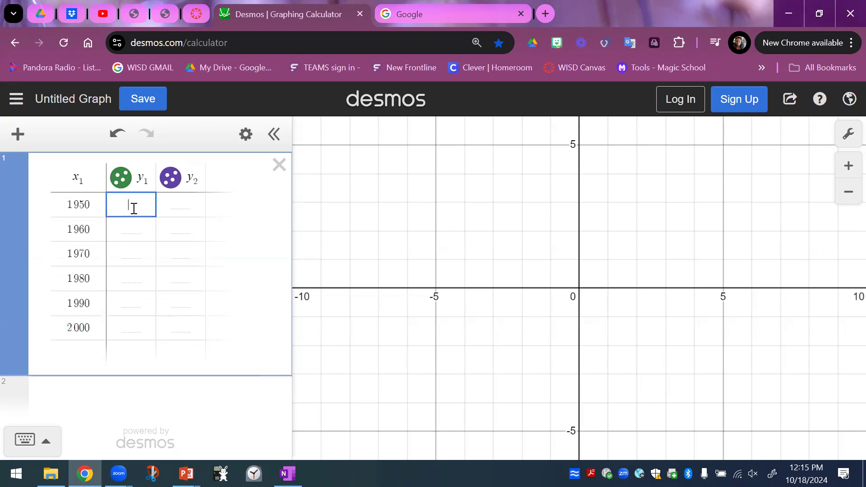
{"action": "type", "text": "12.9"}
{"action": "key", "text": "Return"}
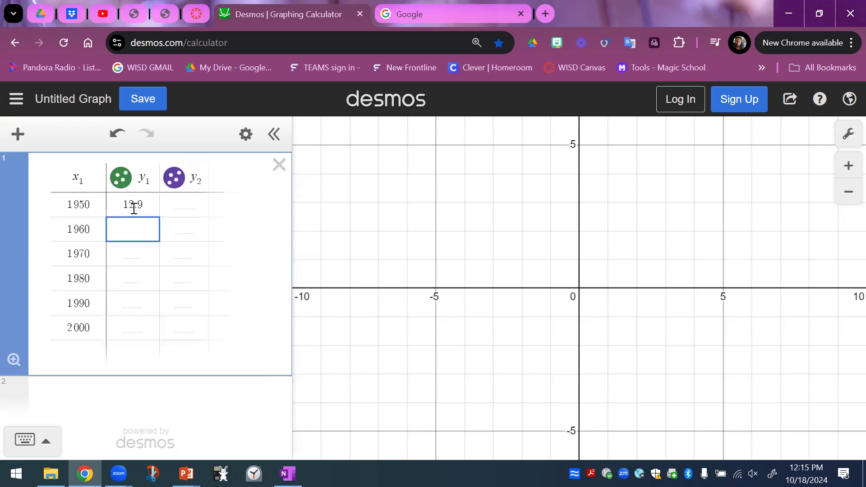
{"action": "type", "text": "14.8"}
{"action": "key", "text": "Return"}
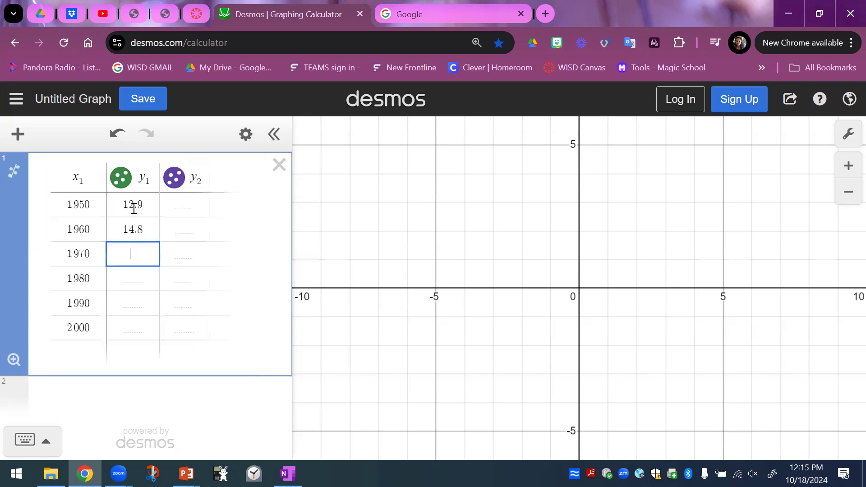
{"action": "type", "text": "16.2"}
{"action": "key", "text": "Return"}
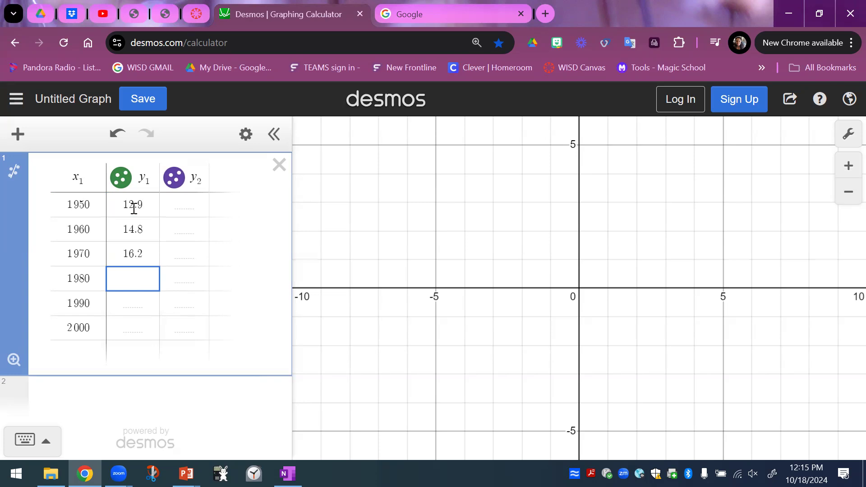
Enter the y1 values 16.1, 18.1 and 21.2 for 1980, 1990 and 2000.
{"action": "type", "text": "16.1"}
{"action": "key", "text": "Return"}
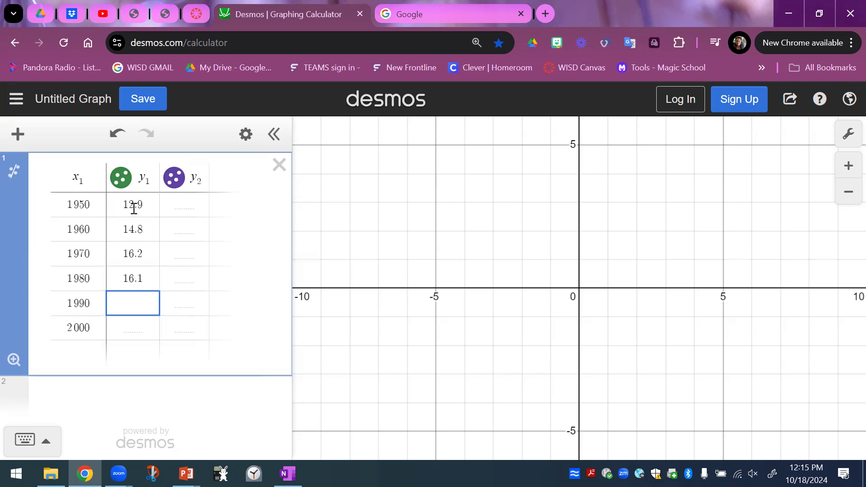
{"action": "type", "text": "18.1"}
{"action": "key", "text": "Return"}
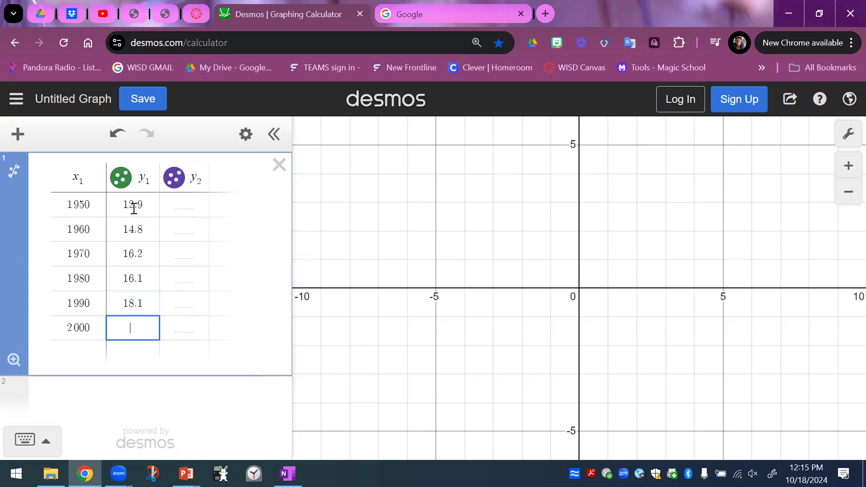
{"action": "type", "text": "21.2"}
Enter the y2 values 4.4, 6.7 and 7.0 for 1950, 1960 and 1970.
{"action": "left_click", "coordinate": [199, 204]}
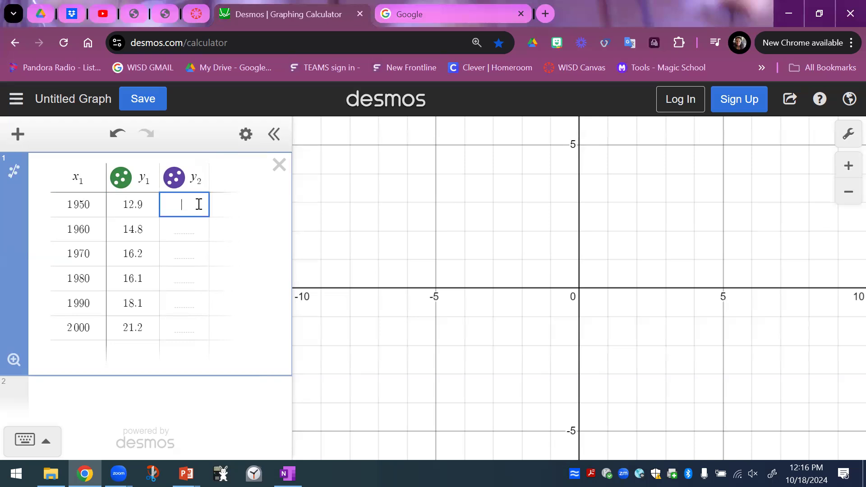
{"action": "type", "text": "4.4"}
{"action": "key", "text": "Return"}
{"action": "type", "text": "7"}
{"action": "key", "text": "BackSpace"}
{"action": "type", "text": "6.7"}
{"action": "key", "text": "Return"}
{"action": "type", "text": "7.0"}
{"action": "key", "text": "Return"}
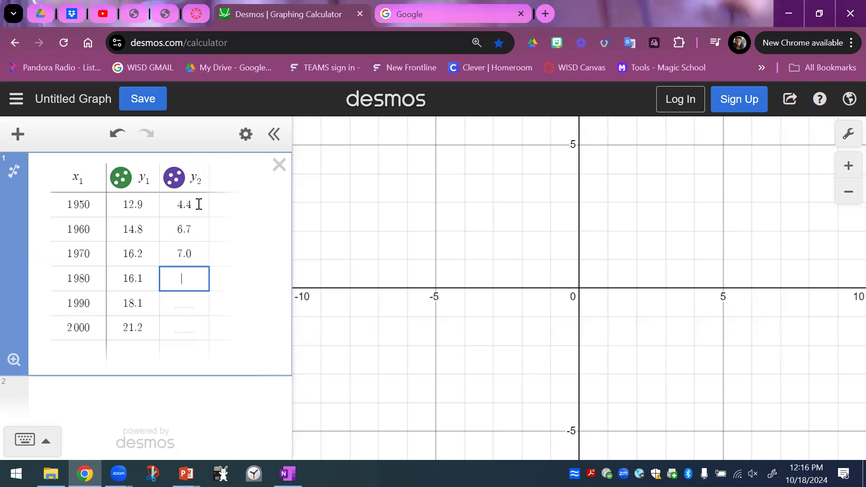
Enter the y2 values 11.5, 14.5 and 16.4 for 1980, 1990 and 2000, and fit the graph to the table's data.
{"action": "type", "text": "11.5"}
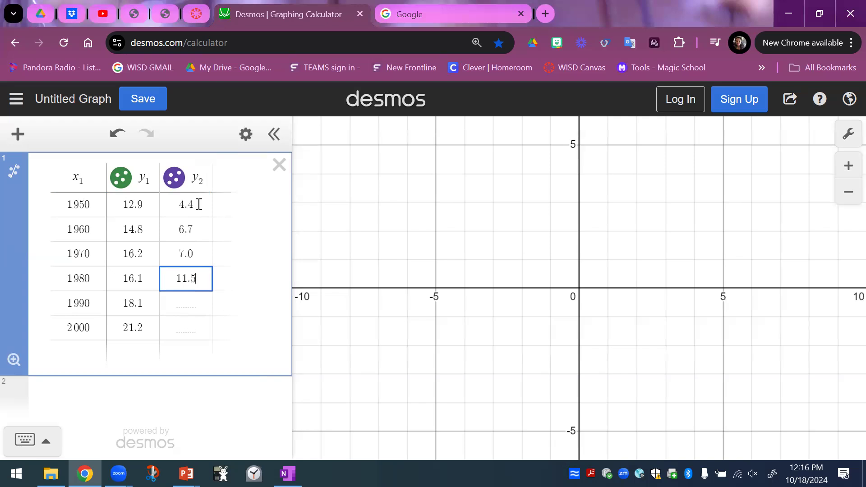
{"action": "key", "text": "Return"}
{"action": "type", "text": "14.5"}
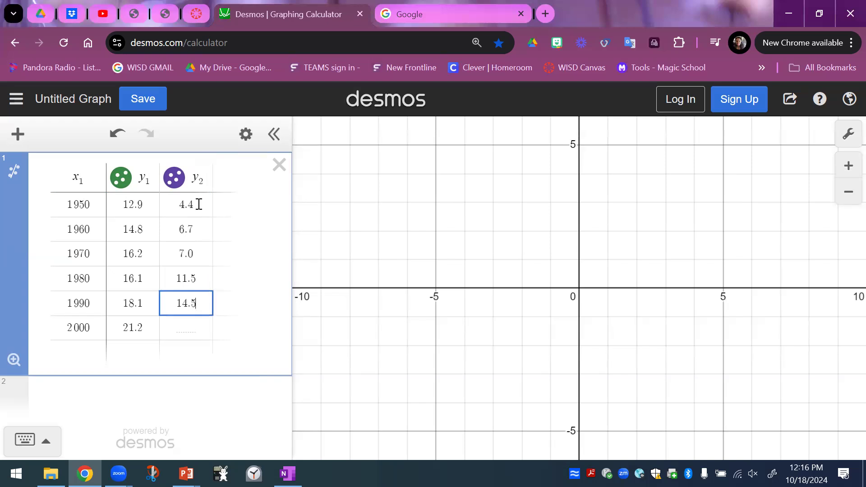
{"action": "key", "text": "Return"}
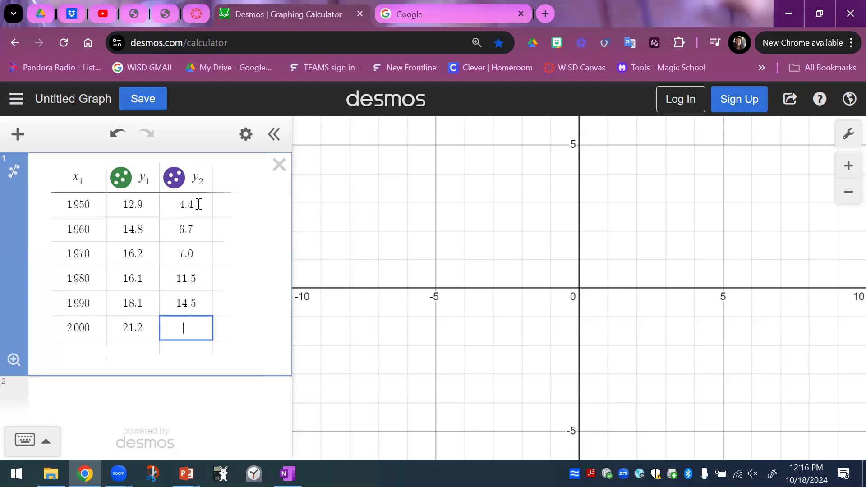
{"action": "type", "text": "16.4"}
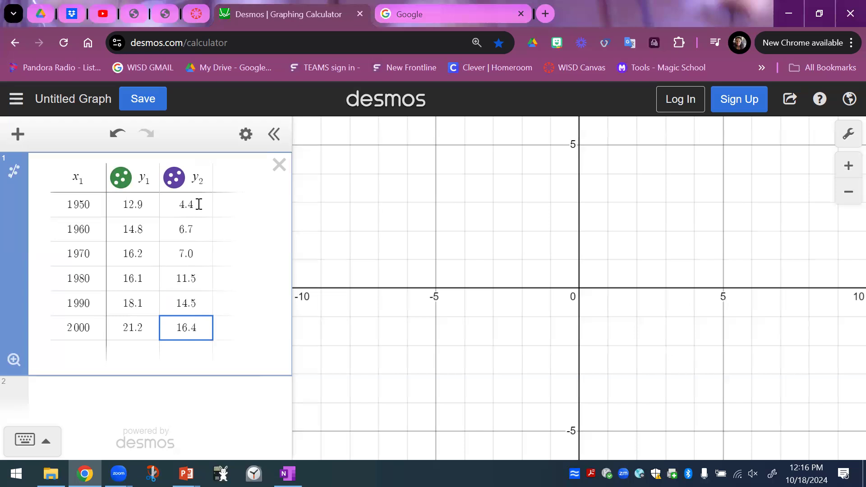
{"action": "left_click", "coordinate": [14, 361]}
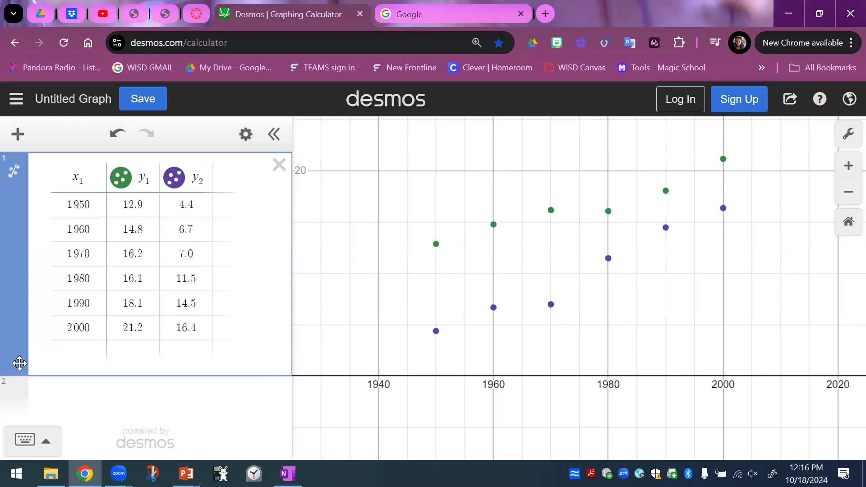
Add the linear regression model y1 ~ mx1 + b in the expression below the table.
{"action": "left_click", "coordinate": [112, 402]}
{"action": "type", "text": "y1 "}
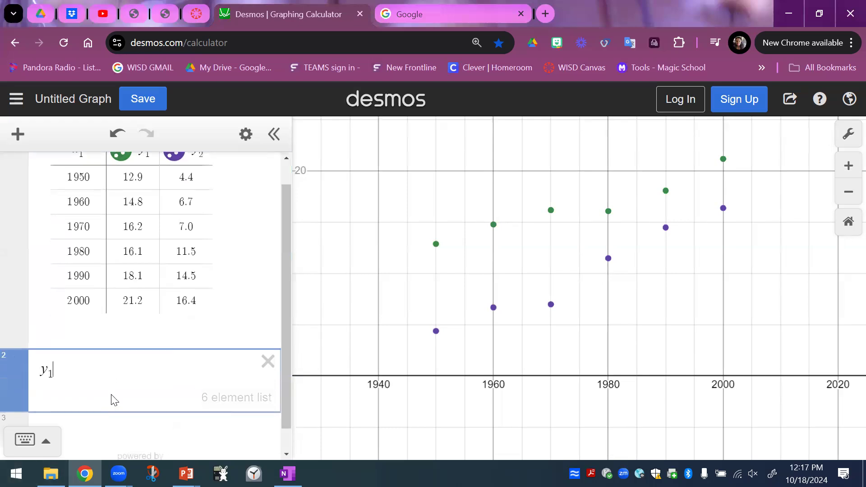
{"action": "type", "text": "~ mx"}
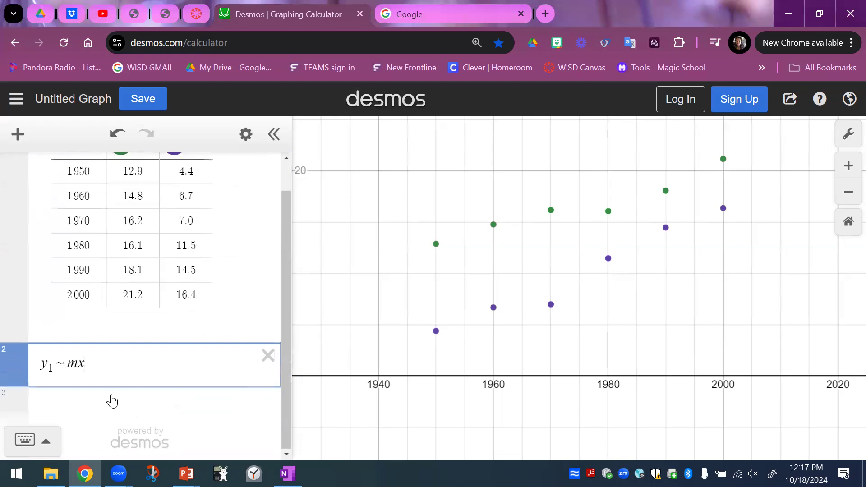
{"action": "type", "text": "1 + b"}
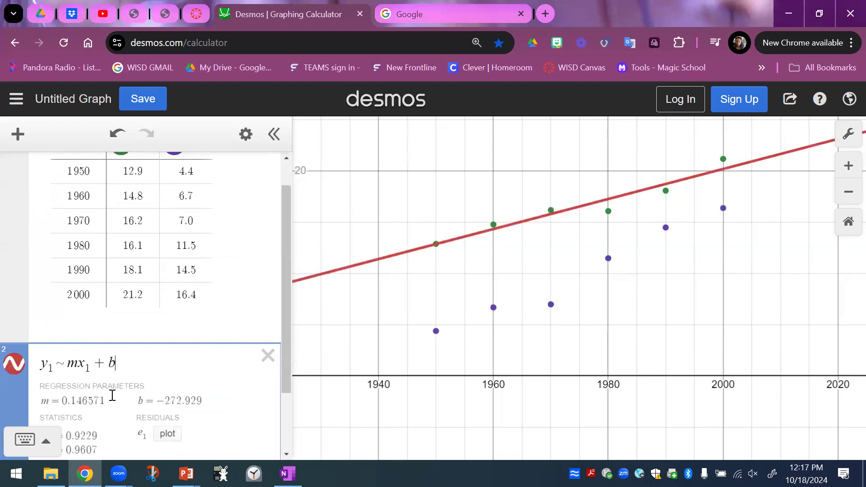
Below the regression, add the line equation y = 0.146571x + −272.929, copying its slope and intercept from the regression parameters.
{"action": "scroll", "coordinate": [112, 397], "scroll_direction": "down", "scroll_amount": 2}
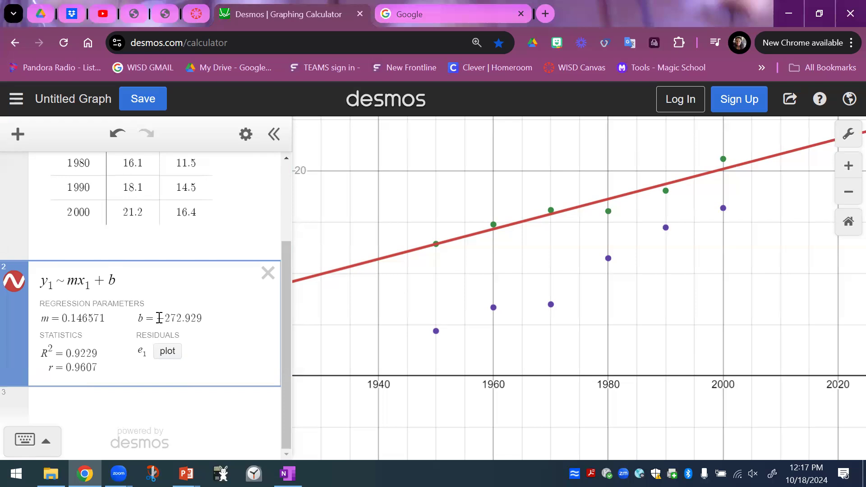
{"action": "left_click", "coordinate": [147, 402]}
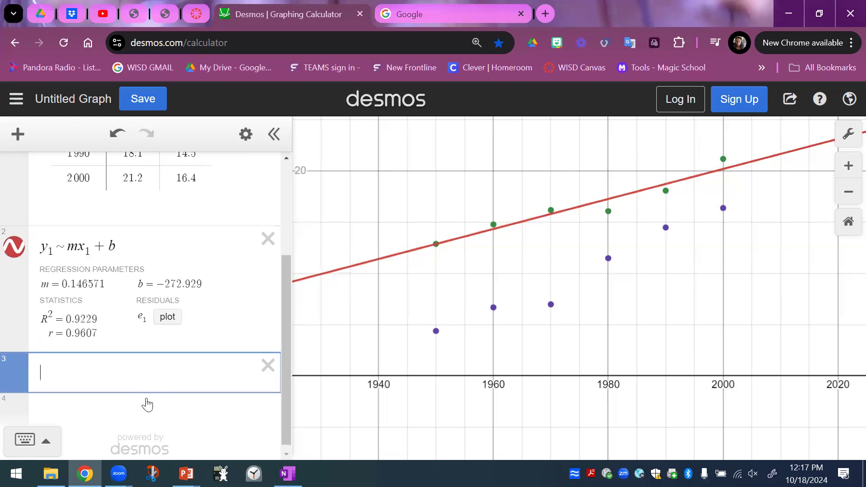
{"action": "type", "text": "y="}
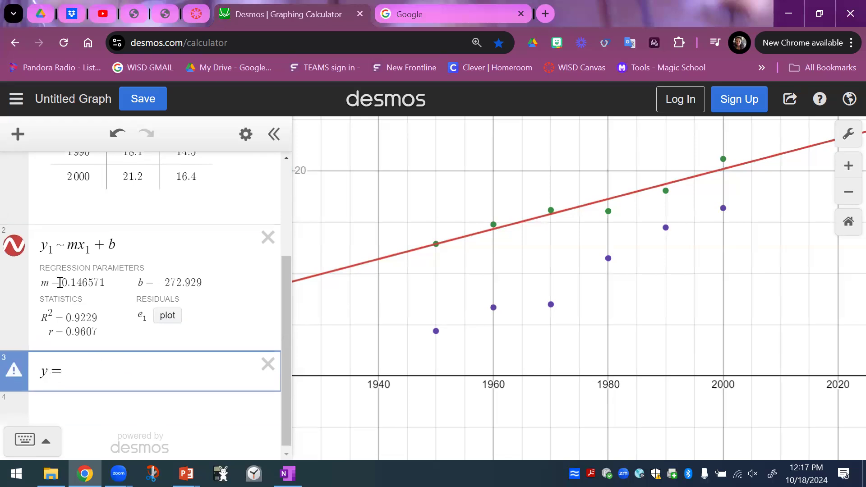
{"action": "left_click_drag", "start_coordinate": [60, 283], "coordinate": [109, 284]}
{"action": "key", "text": "ctrl+c"}
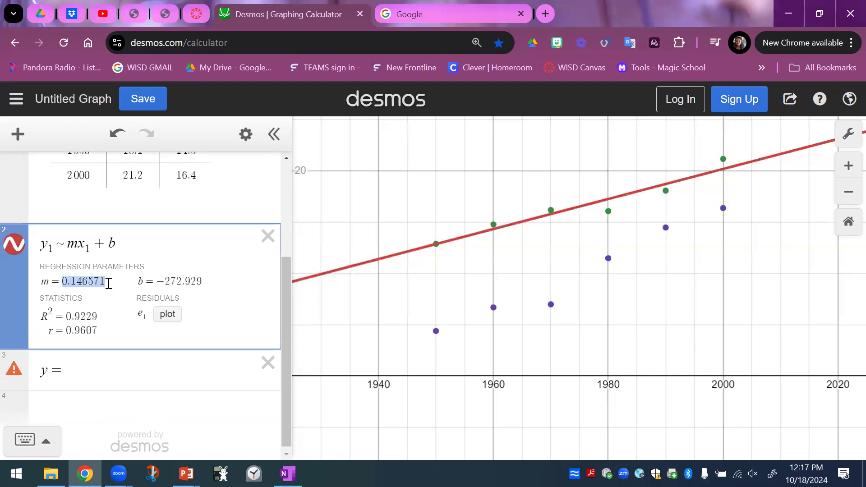
{"action": "left_click", "coordinate": [72, 367]}
{"action": "key", "text": "ctrl+v"}
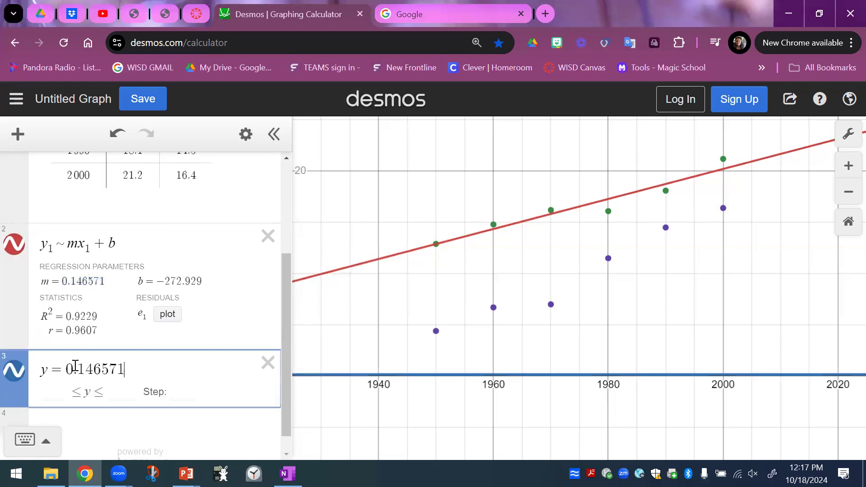
{"action": "type", "text": "x+"}
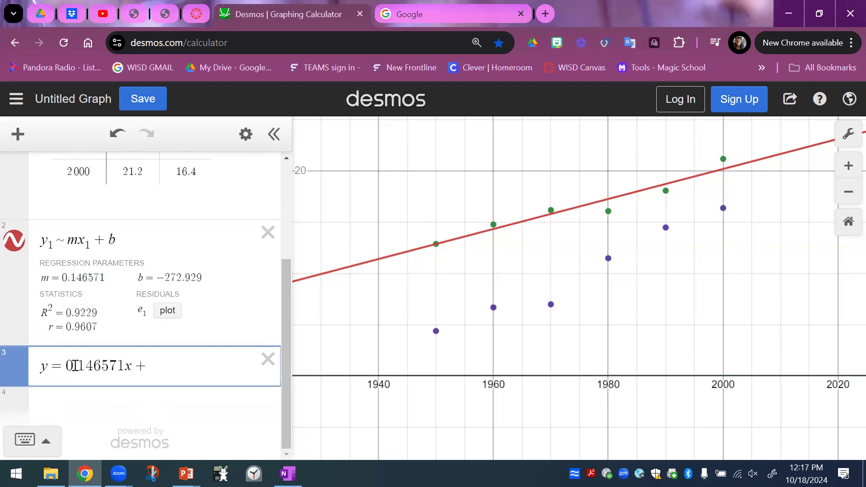
{"action": "left_click_drag", "start_coordinate": [156, 277], "coordinate": [207, 275]}
{"action": "key", "text": "ctrl+c"}
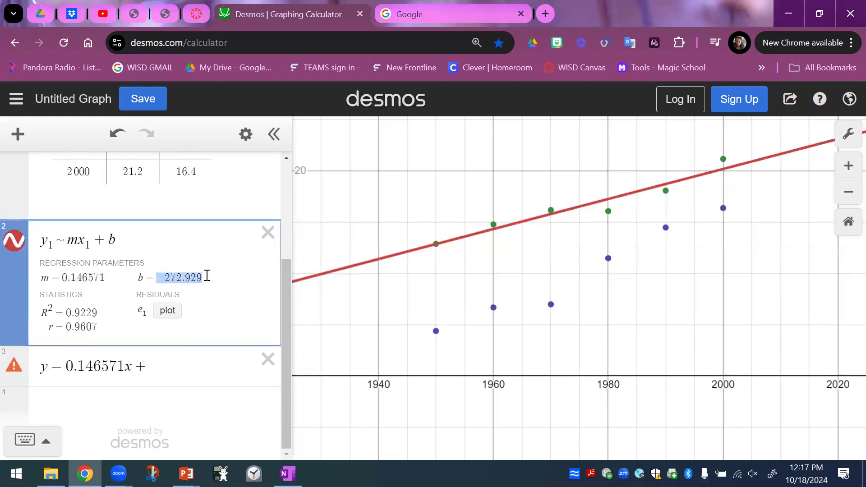
{"action": "left_click", "coordinate": [171, 366]}
{"action": "key", "text": "ctrl+v"}
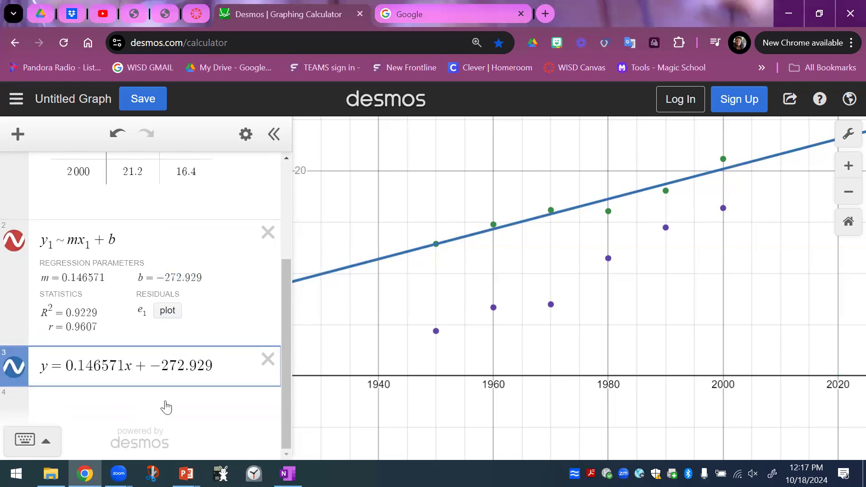
{"action": "left_click", "coordinate": [84, 411]}
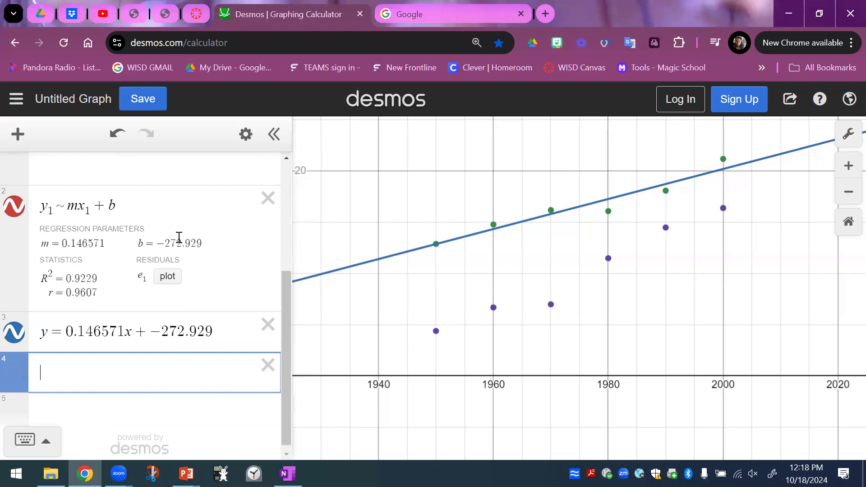
Add the linear regression model y2 ~ mx1 + b in the empty expression below the first line equation.
{"action": "type", "text": "y2"}
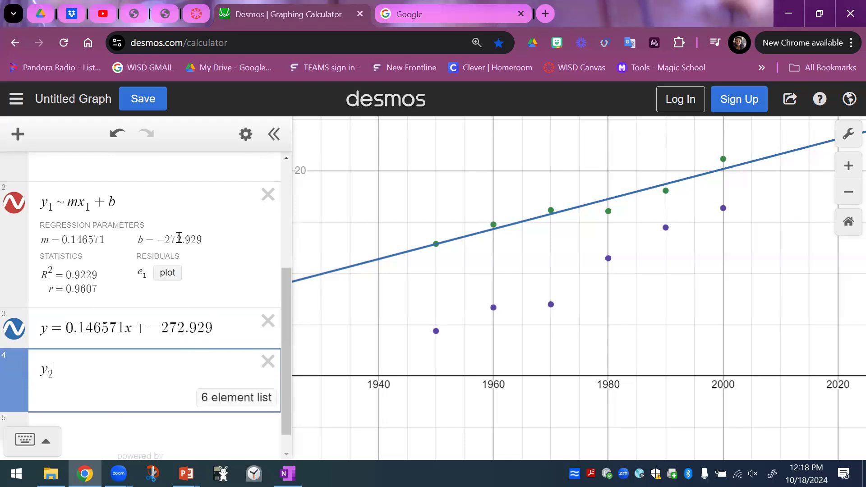
{"action": "type", "text": "~m"}
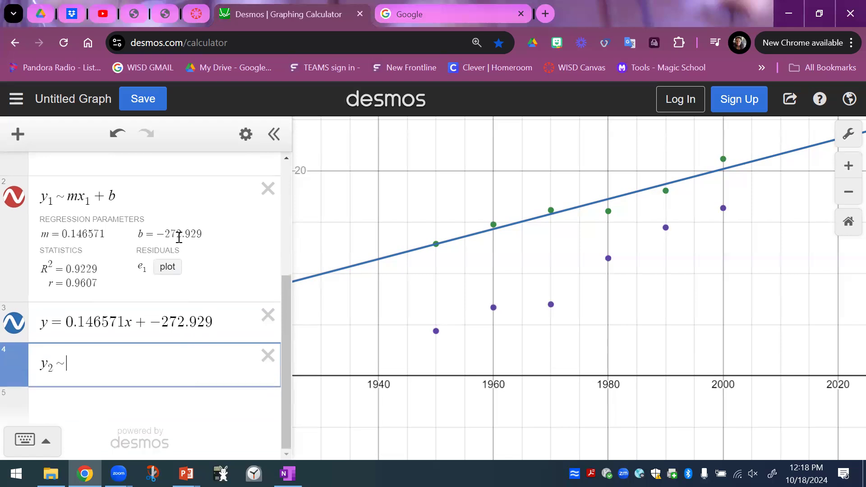
{"action": "type", "text": "x1+b"}
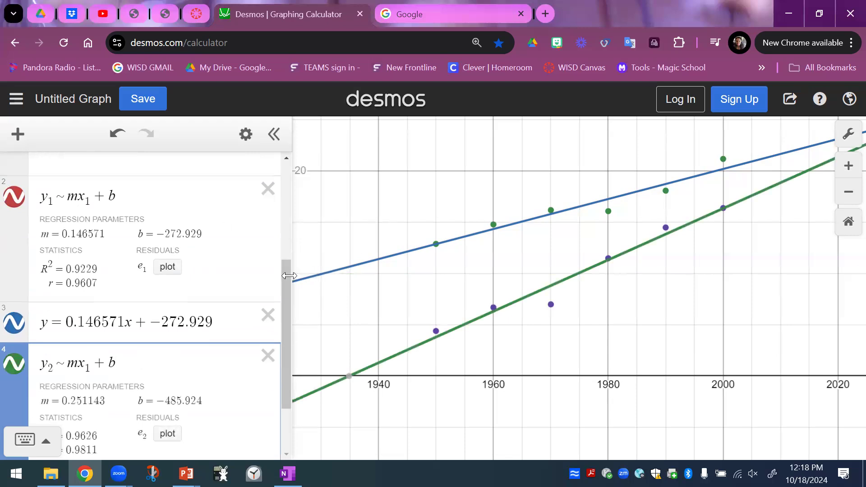
Below the y2 regression, add the line equation y = 0.251143x + −485.924, copying its slope and intercept from the regression parameters.
{"action": "left_click_drag", "start_coordinate": [286, 276], "coordinate": [272, 361]}
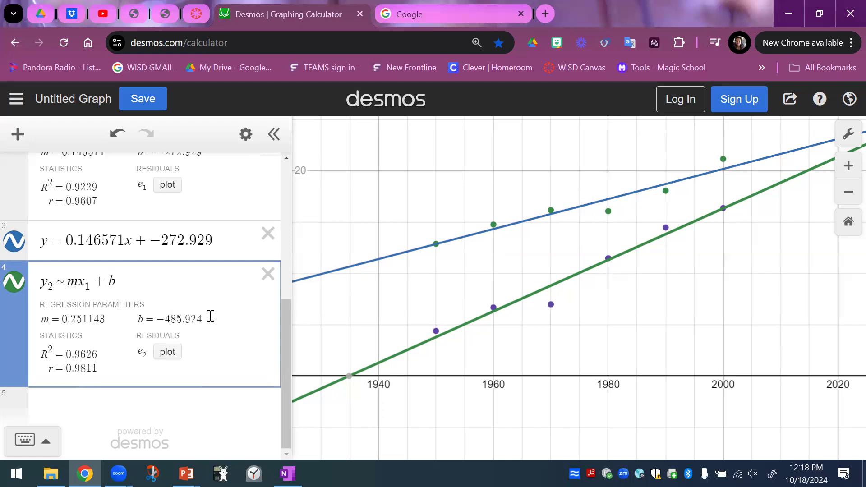
{"action": "left_click", "coordinate": [162, 403]}
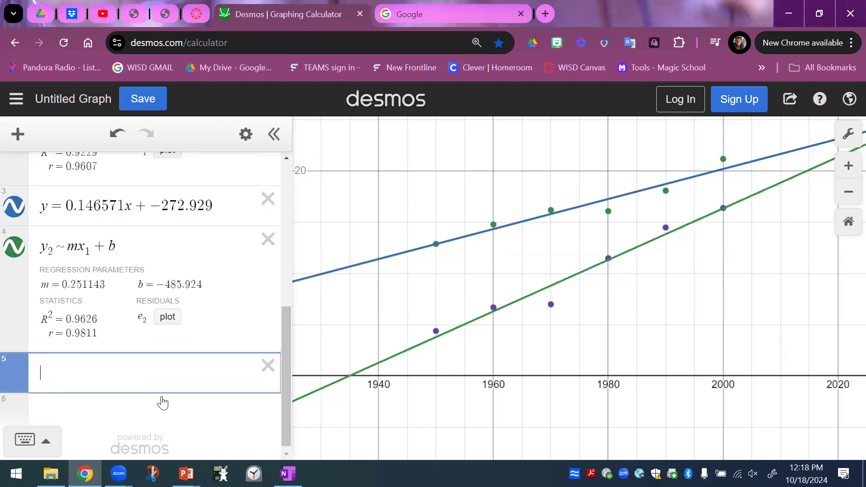
{"action": "type", "text": "y="}
{"action": "left_click_drag", "start_coordinate": [64, 283], "coordinate": [111, 284]}
{"action": "key", "text": "ctrl+c"}
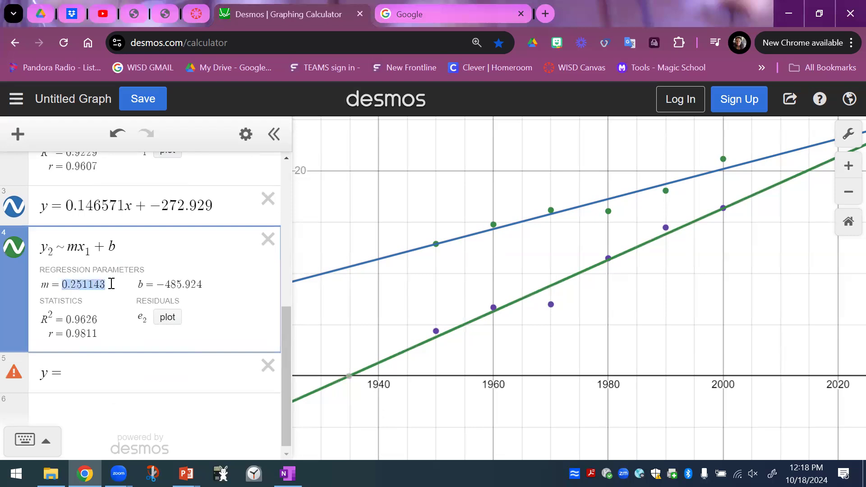
{"action": "left_click", "coordinate": [84, 381]}
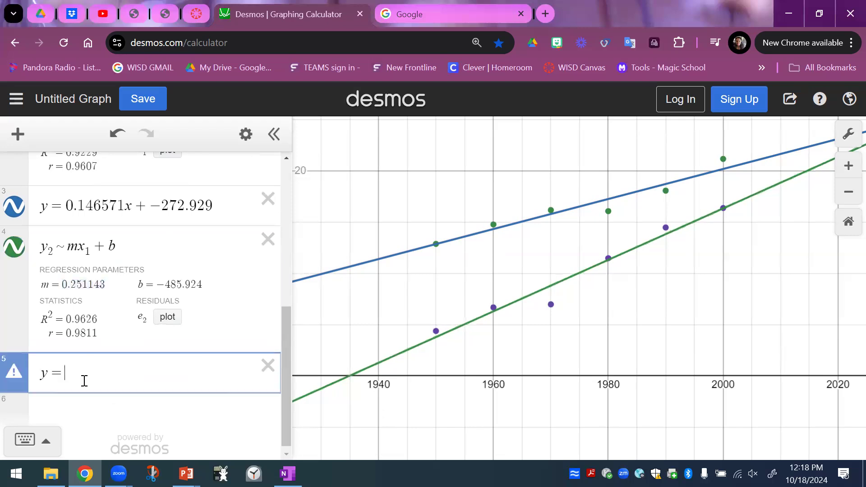
{"action": "key", "text": "ctrl+v"}
{"action": "type", "text": "x"}
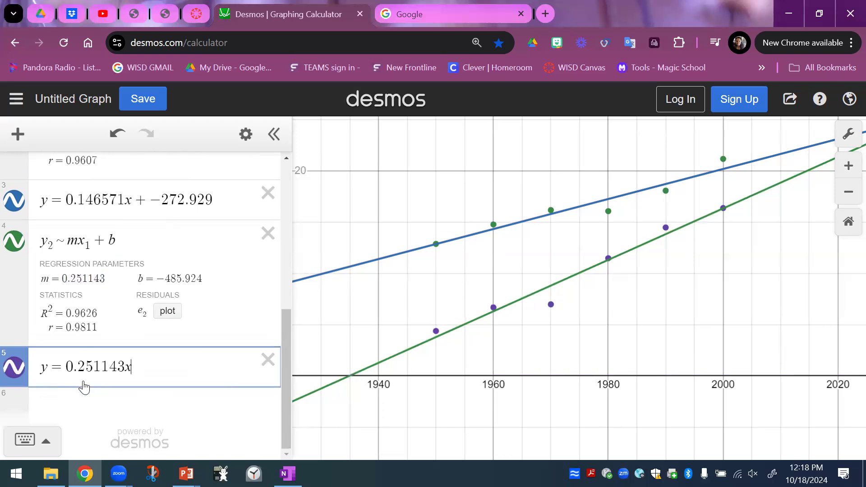
{"action": "type", "text": "+"}
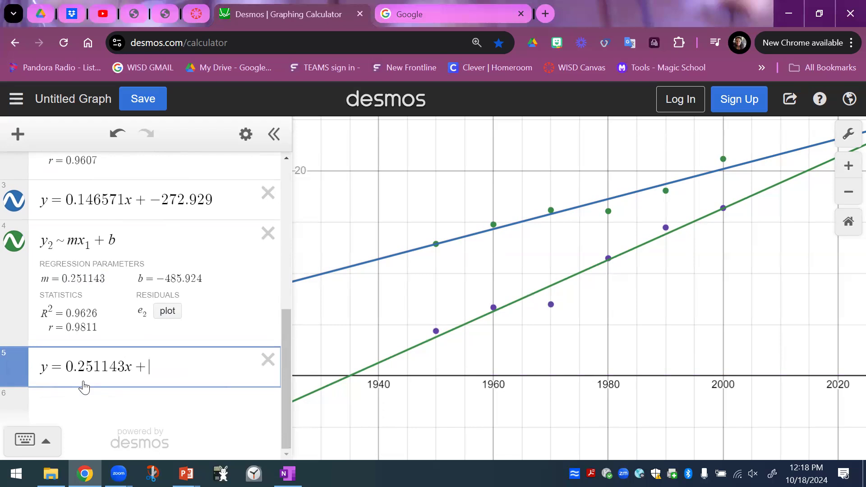
{"action": "left_click_drag", "start_coordinate": [158, 279], "coordinate": [205, 277]}
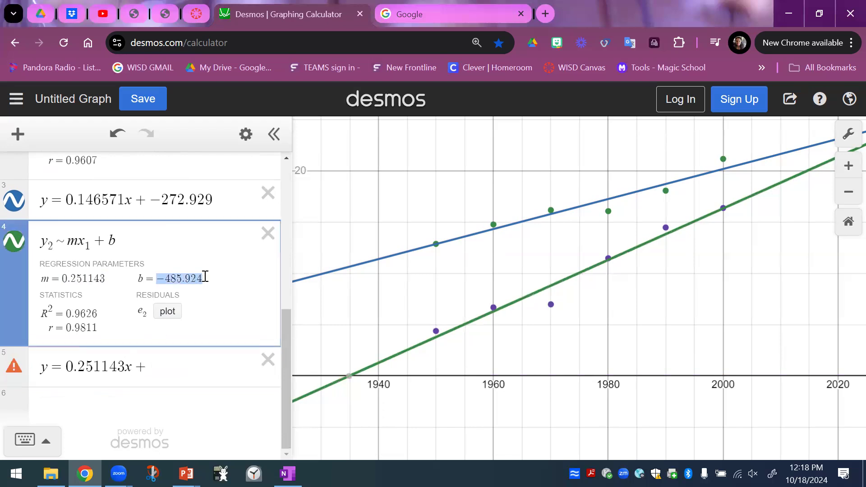
{"action": "left_click", "coordinate": [169, 369]}
{"action": "type", "text": "-485.924"}
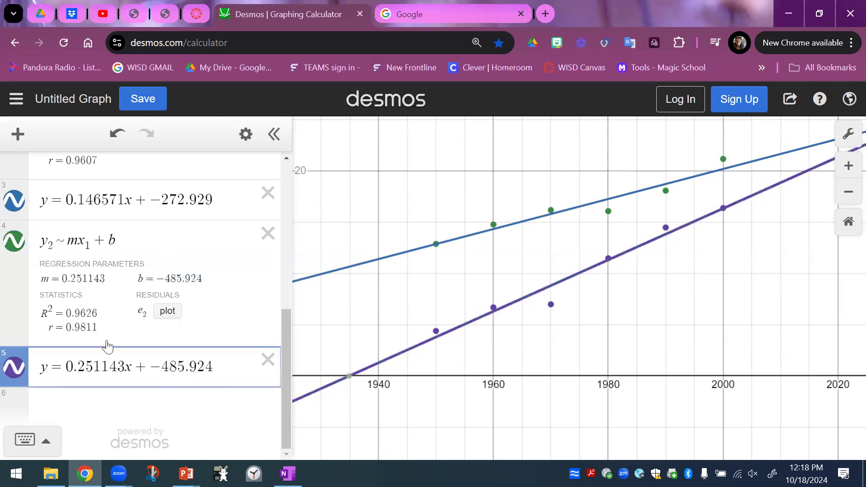
Delete the y2 and y1 regression model expressions, keeping the table and the two line equations.
{"action": "left_click", "coordinate": [267, 235]}
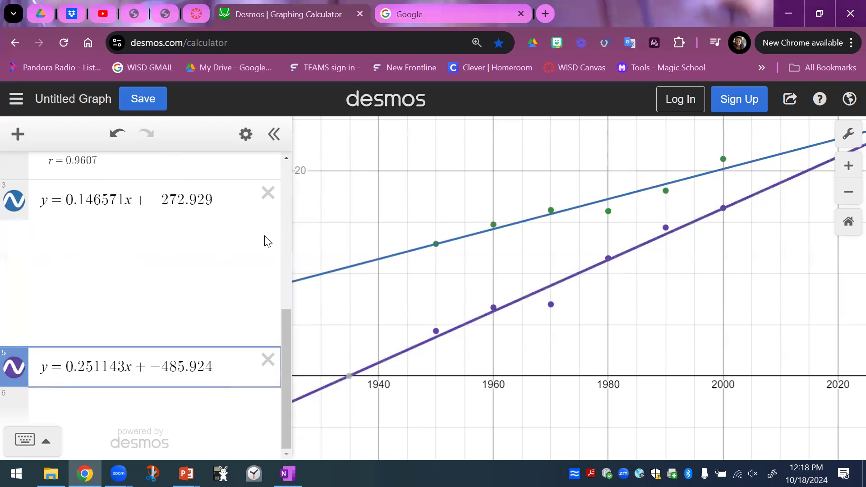
{"action": "scroll", "coordinate": [266, 242], "scroll_direction": "up", "scroll_amount": 3}
{"action": "left_click", "coordinate": [268, 216]}
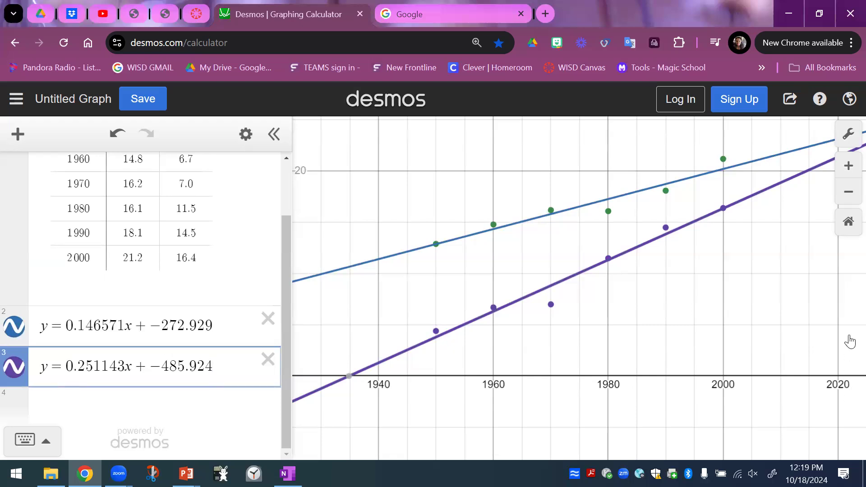
Bring the crossing of the two lines into view and display the coordinates of their intersection point.
{"action": "left_click_drag", "start_coordinate": [787, 269], "coordinate": [533, 435]}
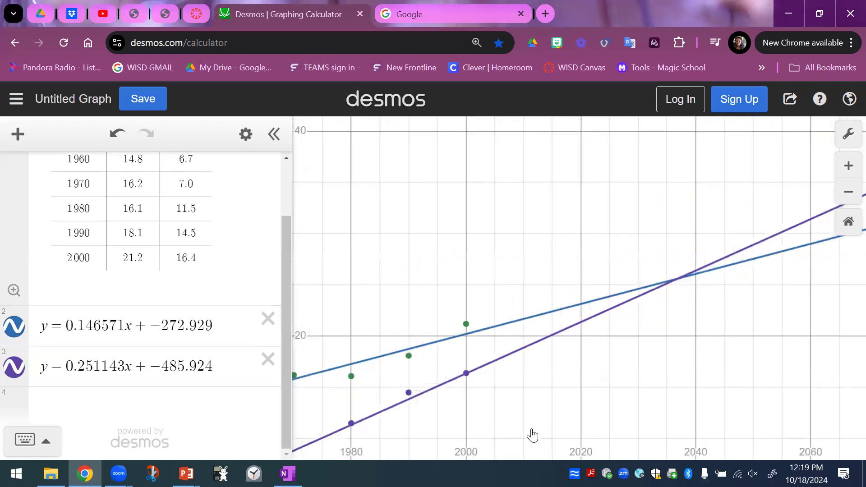
{"action": "left_click", "coordinate": [676, 284]}
{"action": "left_click", "coordinate": [677, 282]}
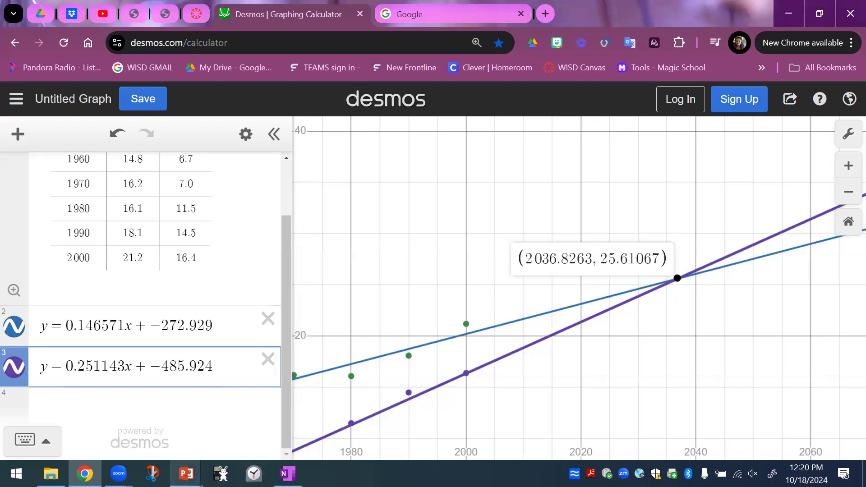
Switch to the PowerPoint notes on solving systems with tables and graphs, and present slide 11, "You Do: Practice", as a slide show.
{"action": "left_click", "coordinate": [186, 474]}
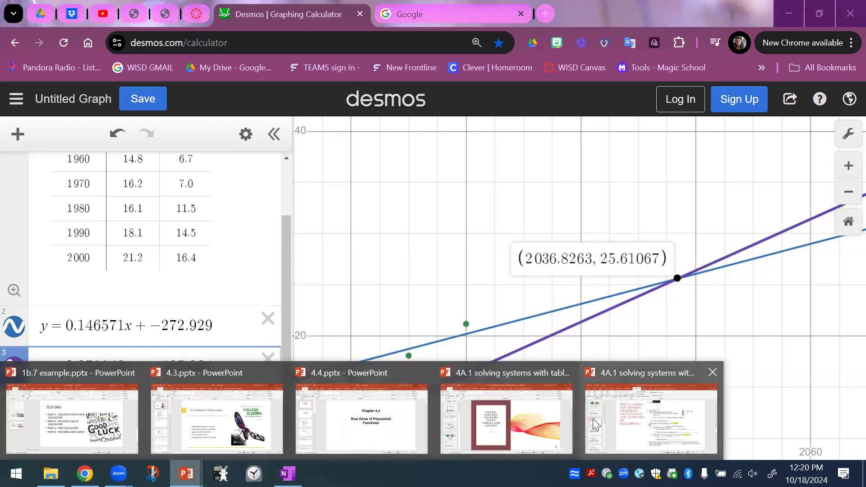
{"action": "left_click", "coordinate": [616, 416]}
{"action": "left_click", "coordinate": [69, 362]}
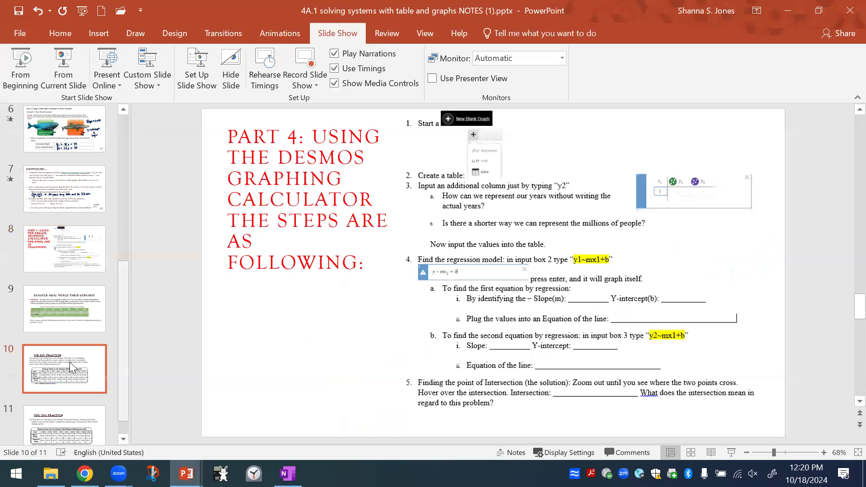
{"action": "left_click", "coordinate": [57, 420]}
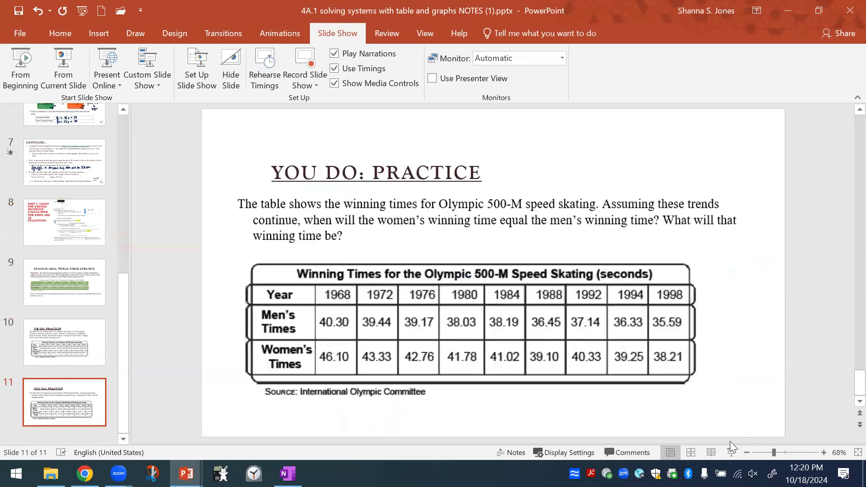
{"action": "left_click", "coordinate": [731, 453]}
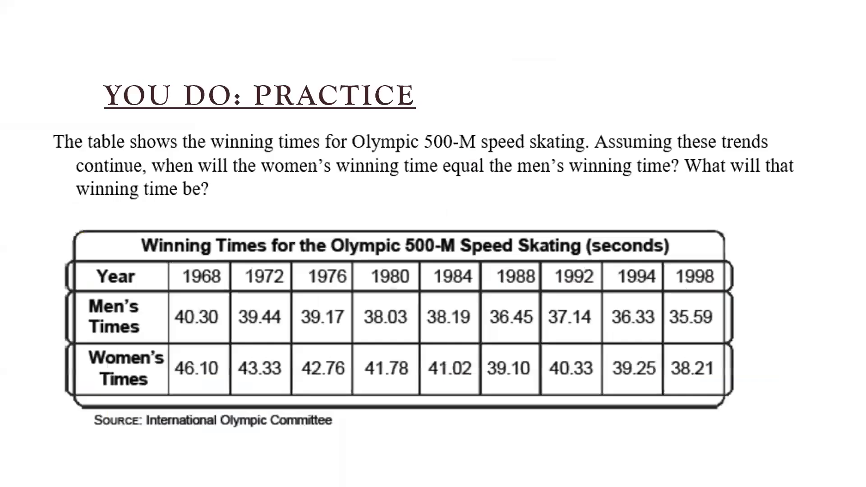